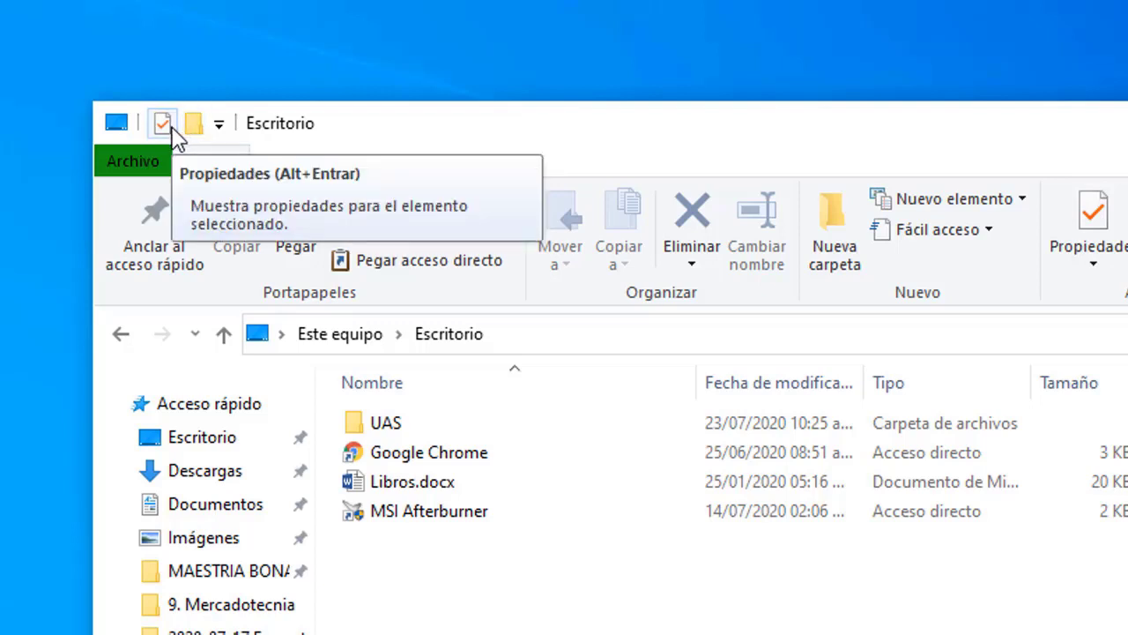
Step: Add Deshacer to the quick access toolbar and remove Propiedades from it
{"action": "left_click", "coordinate": [219, 126]}
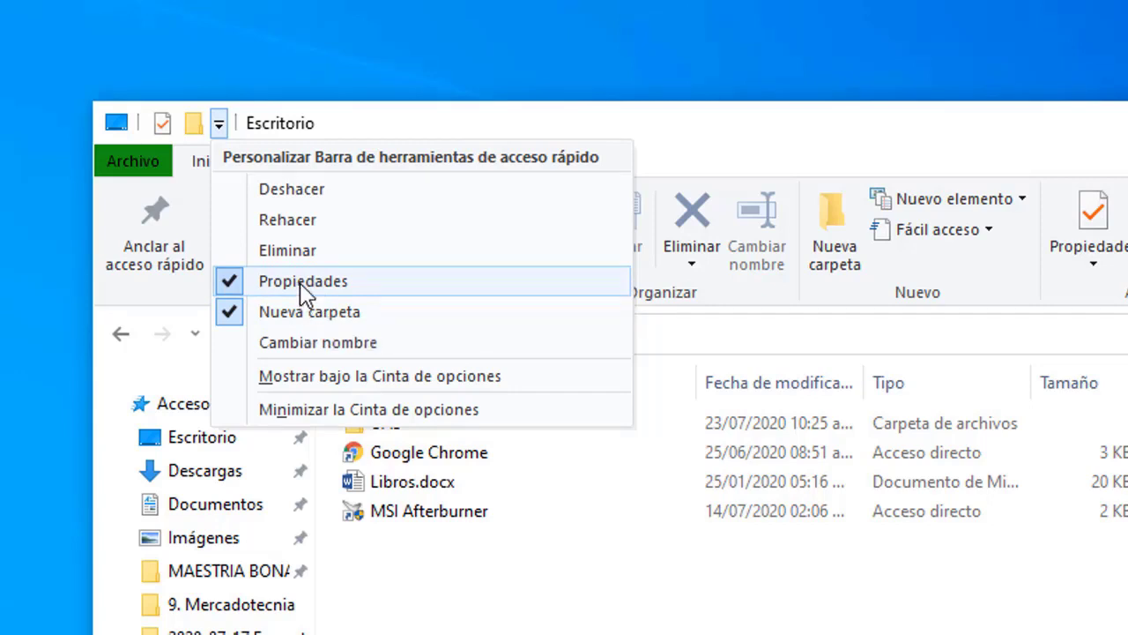
{"action": "left_click", "coordinate": [301, 201]}
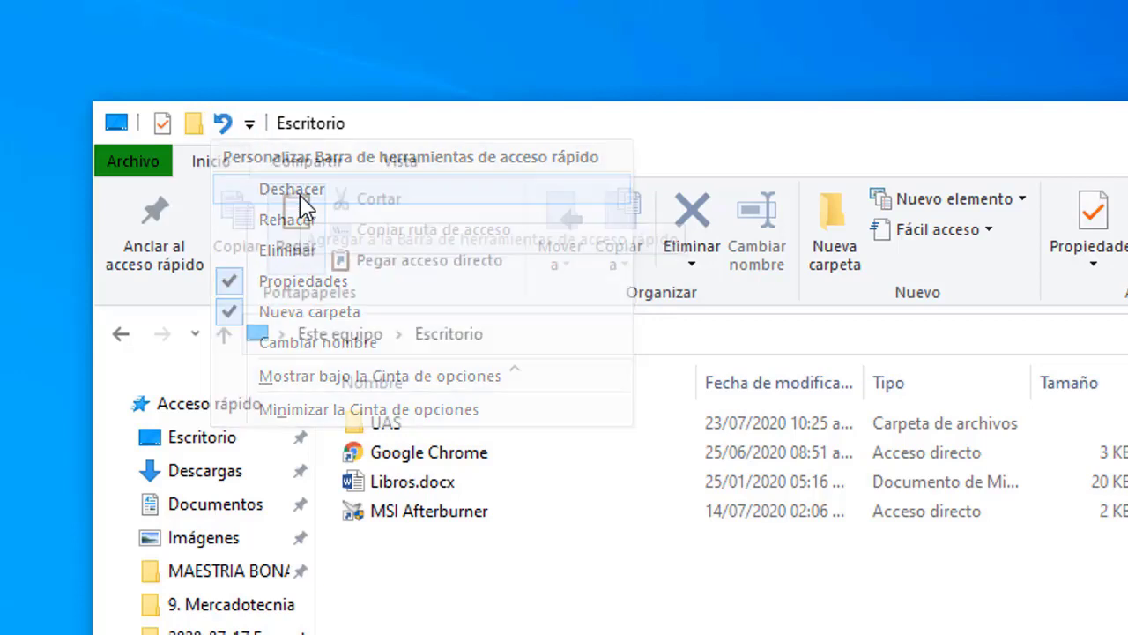
{"action": "left_click", "coordinate": [249, 125]}
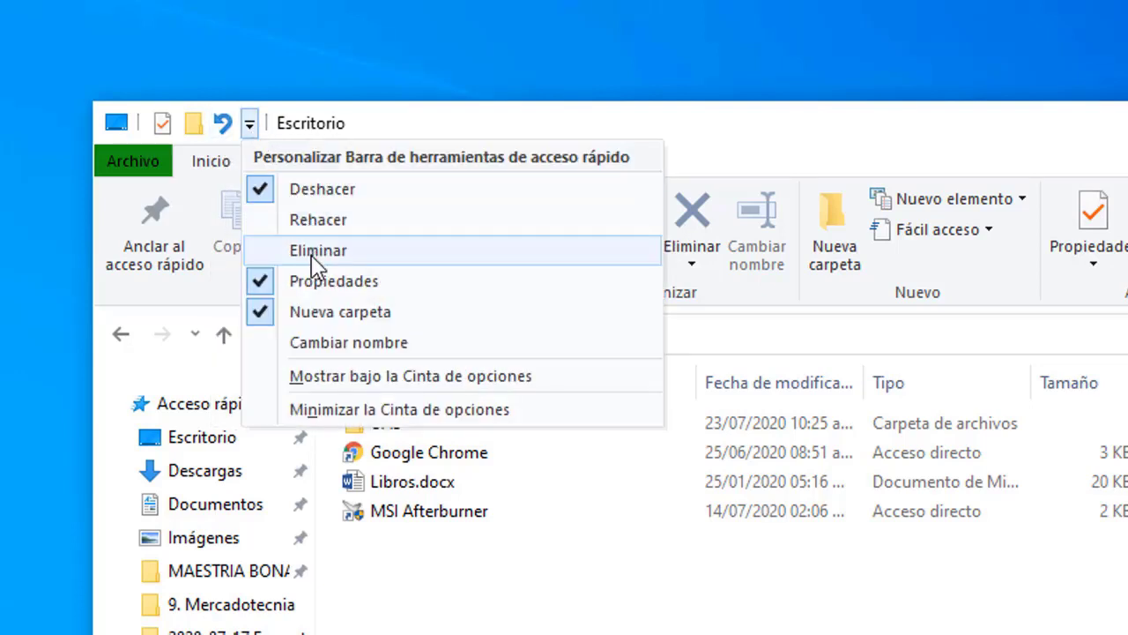
{"action": "left_click", "coordinate": [315, 284]}
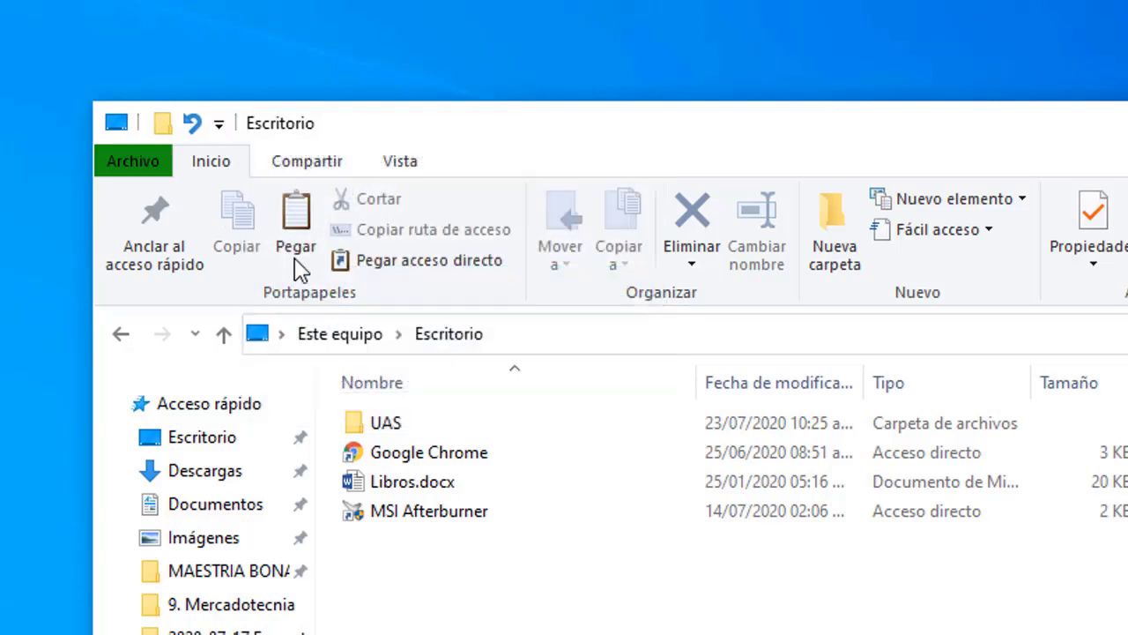
Step: Remove Deshacer from the quick access toolbar and add Propiedades back to it
{"action": "left_click", "coordinate": [219, 126]}
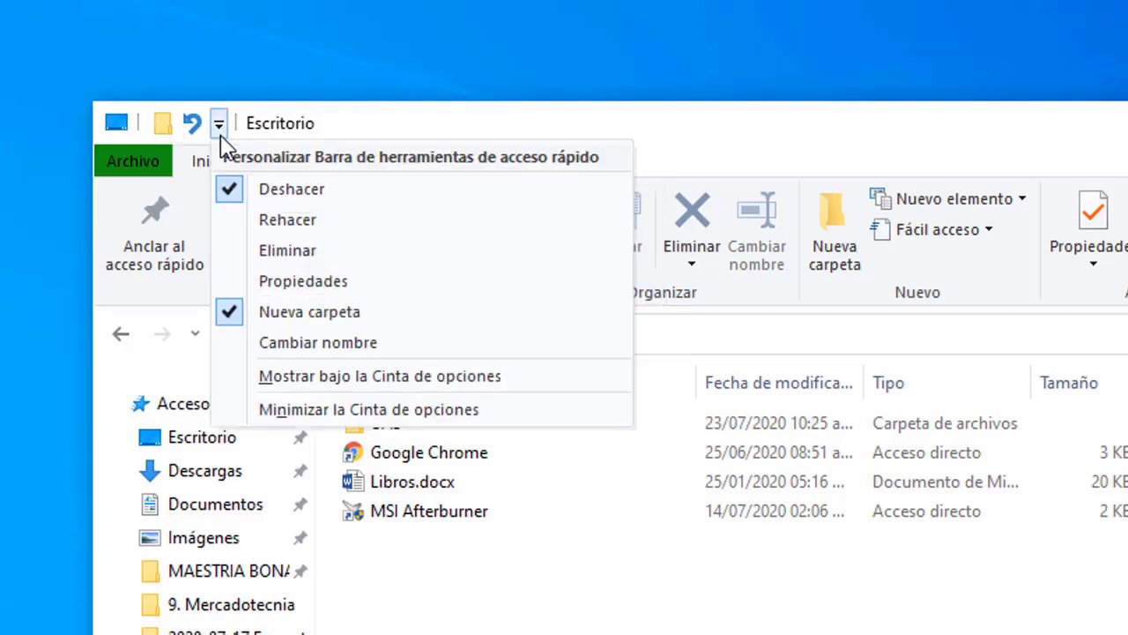
{"action": "left_click", "coordinate": [265, 190]}
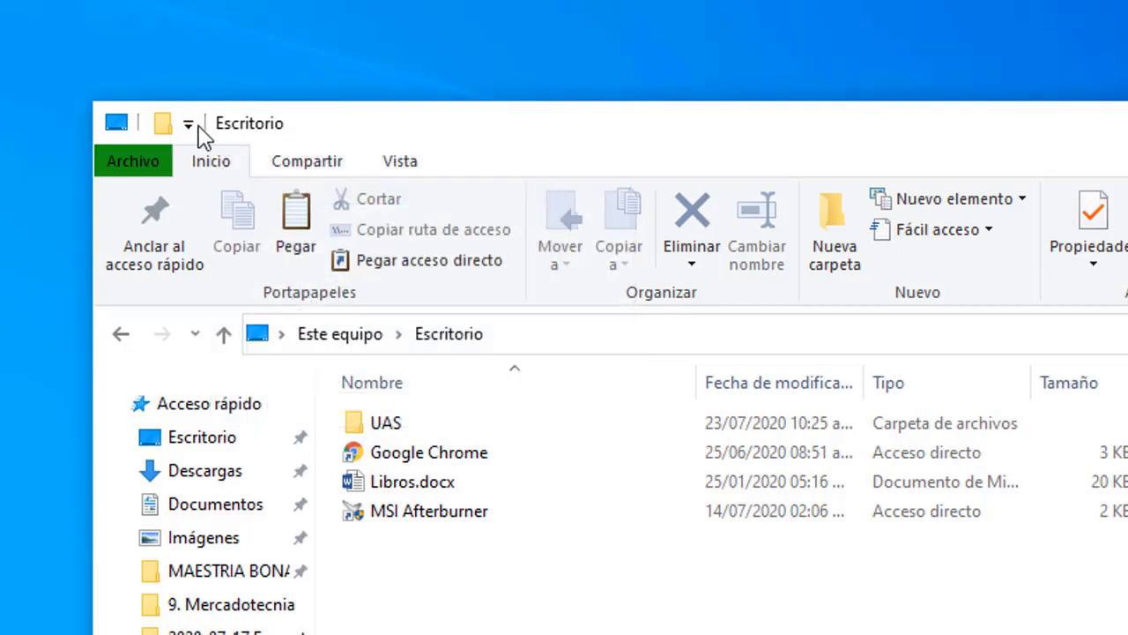
{"action": "left_click", "coordinate": [189, 125]}
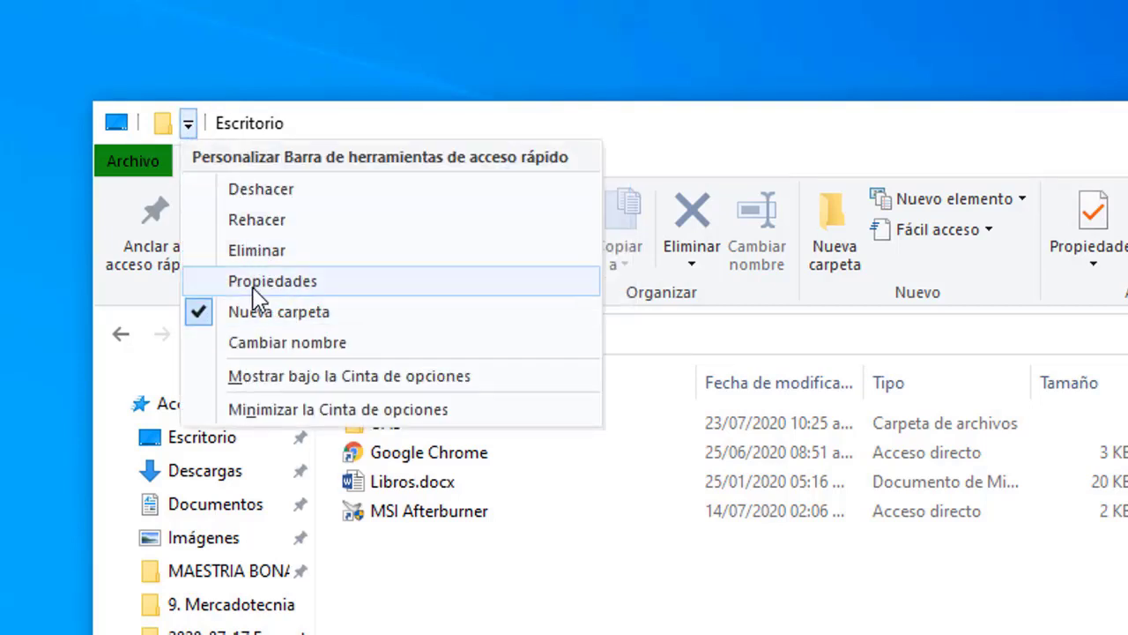
{"action": "left_click", "coordinate": [254, 284]}
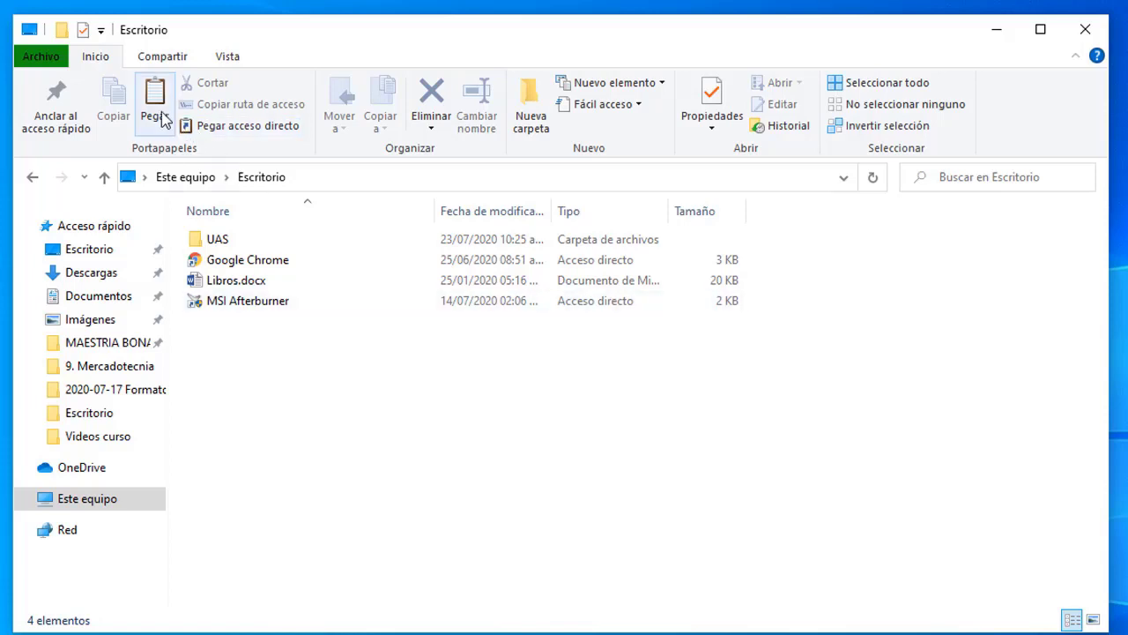
Step: Examine the Inicio, Compartir and Vista command groups available for the Escritorio folder
{"action": "left_click", "coordinate": [152, 58]}
{"action": "left_click", "coordinate": [231, 54]}
{"action": "left_click", "coordinate": [96, 57]}
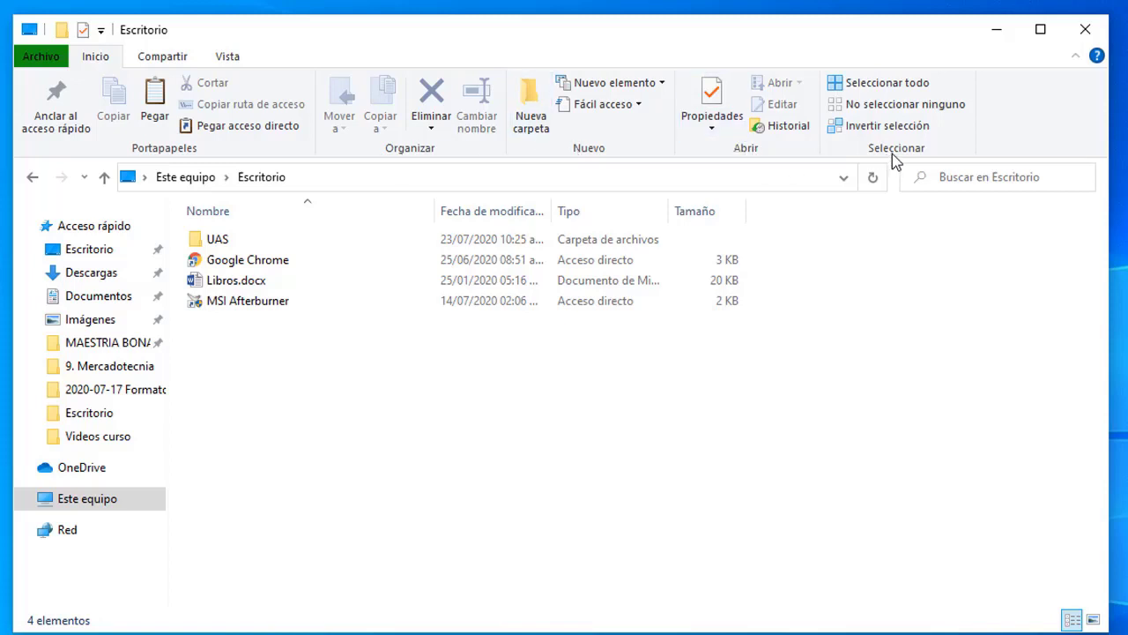
{"action": "left_click", "coordinate": [183, 59]}
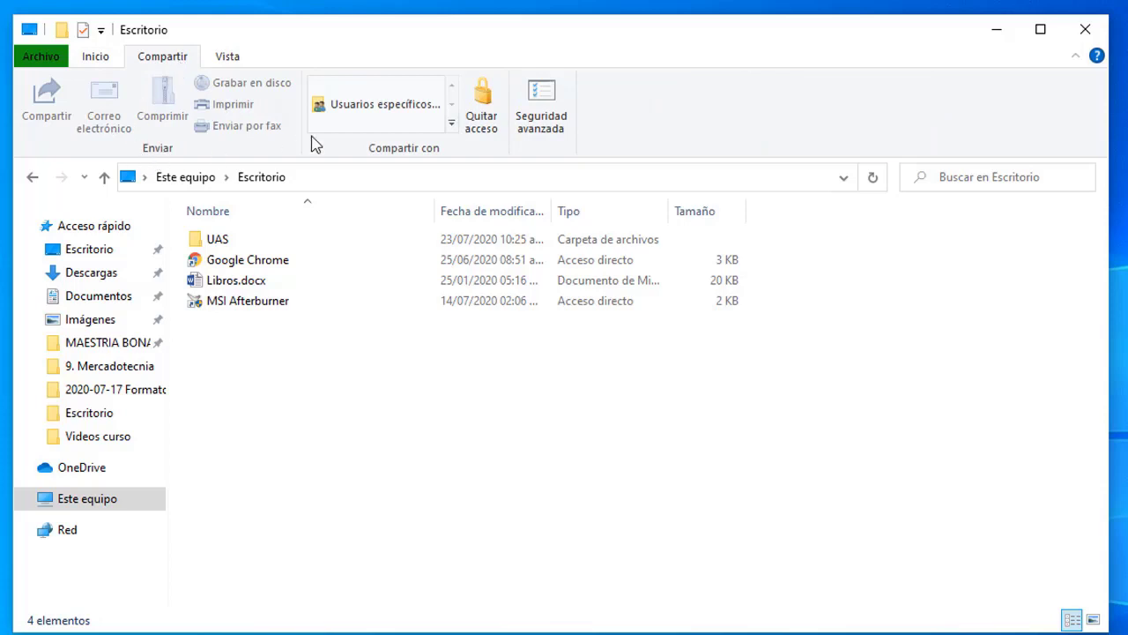
{"action": "left_click", "coordinate": [234, 64]}
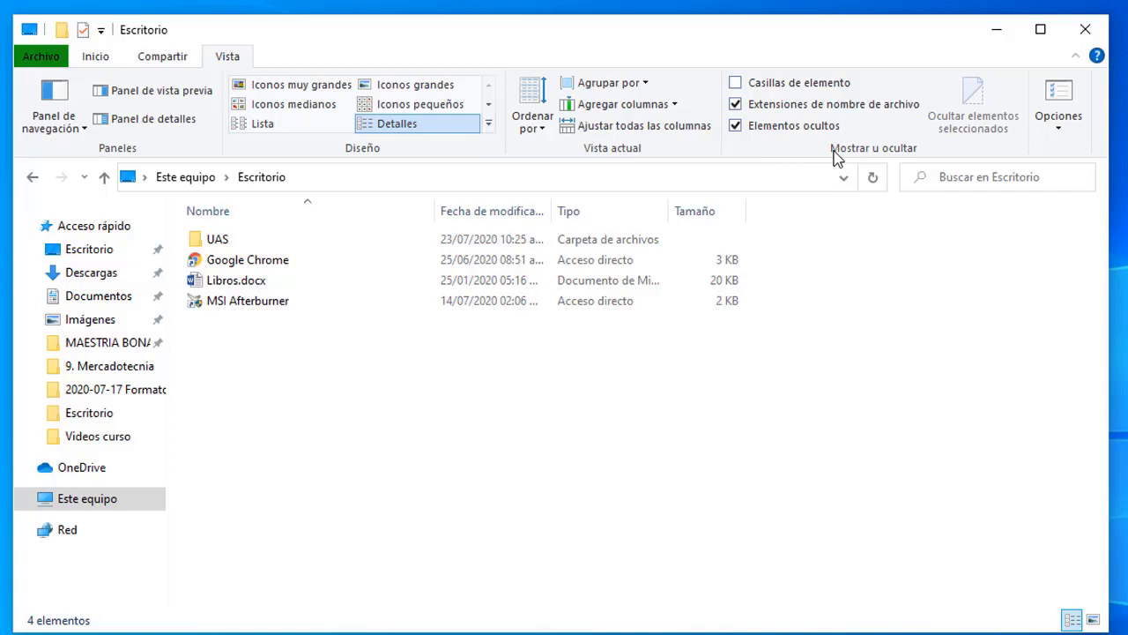
{"action": "left_click", "coordinate": [97, 58]}
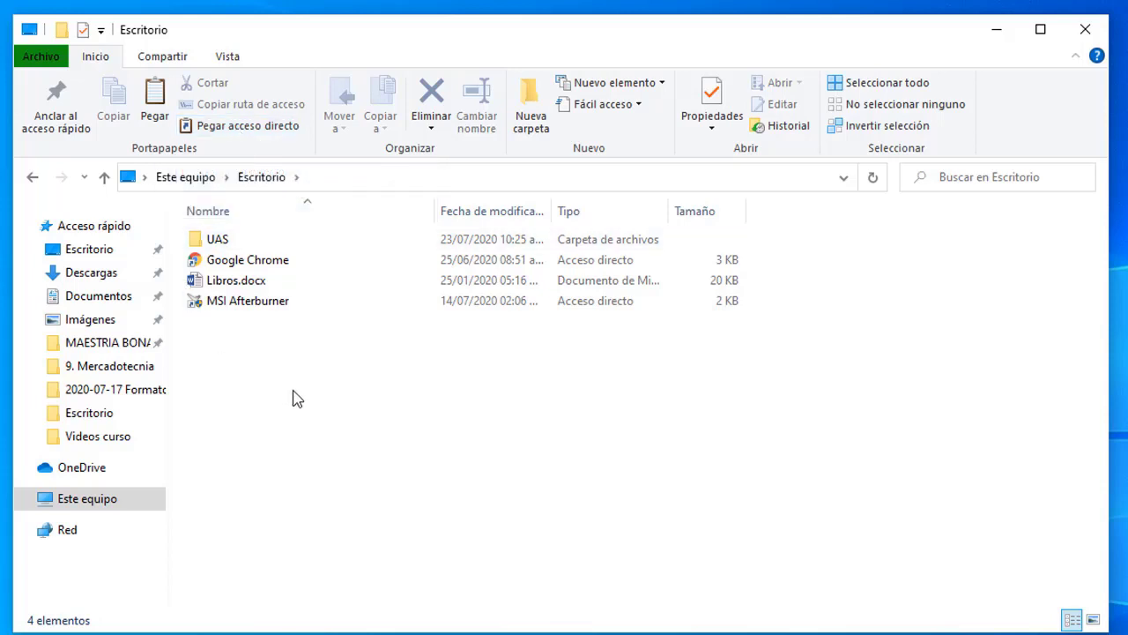
Step: Compare the commands offered for the UAS folder with the shortcut and application tools offered for the Google Chrome shortcut
{"action": "left_click", "coordinate": [216, 242]}
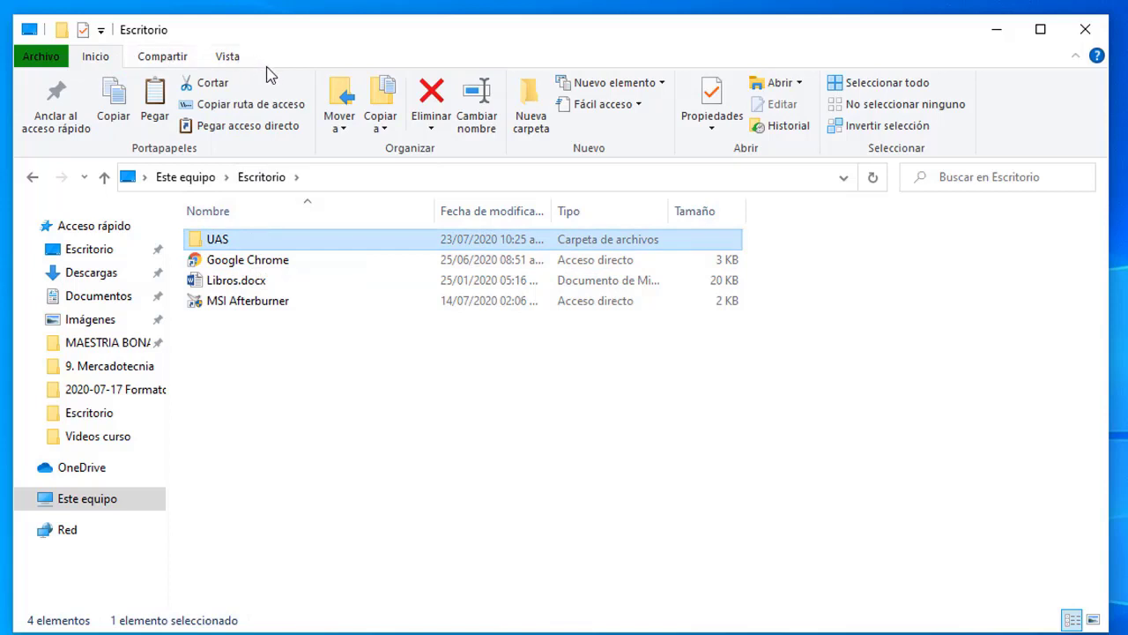
{"action": "left_click", "coordinate": [238, 261]}
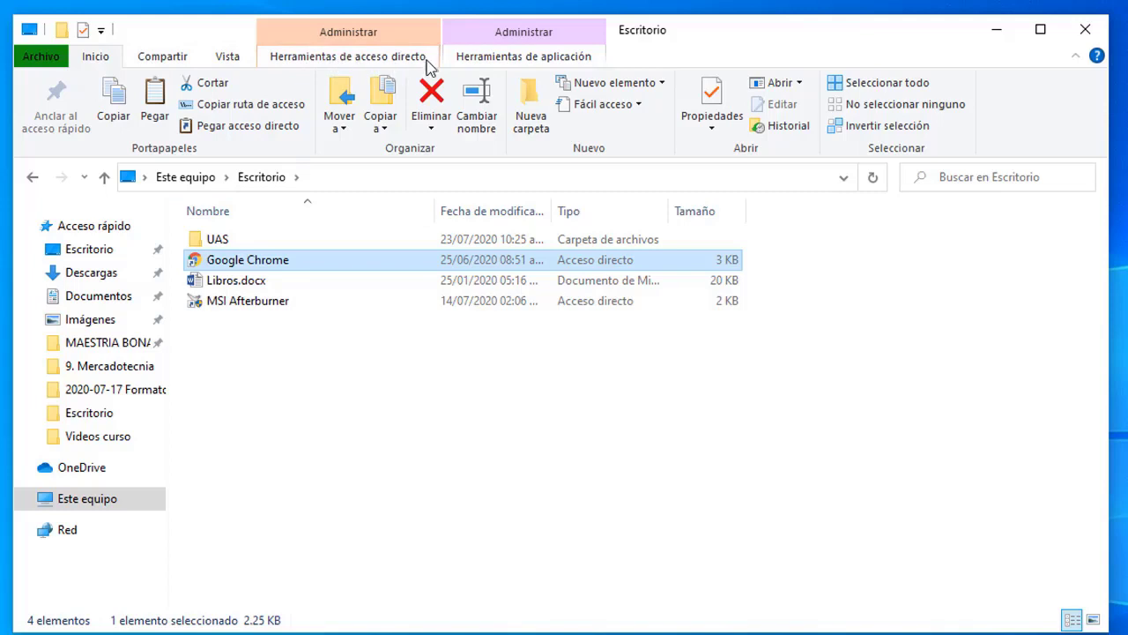
{"action": "left_click", "coordinate": [347, 61]}
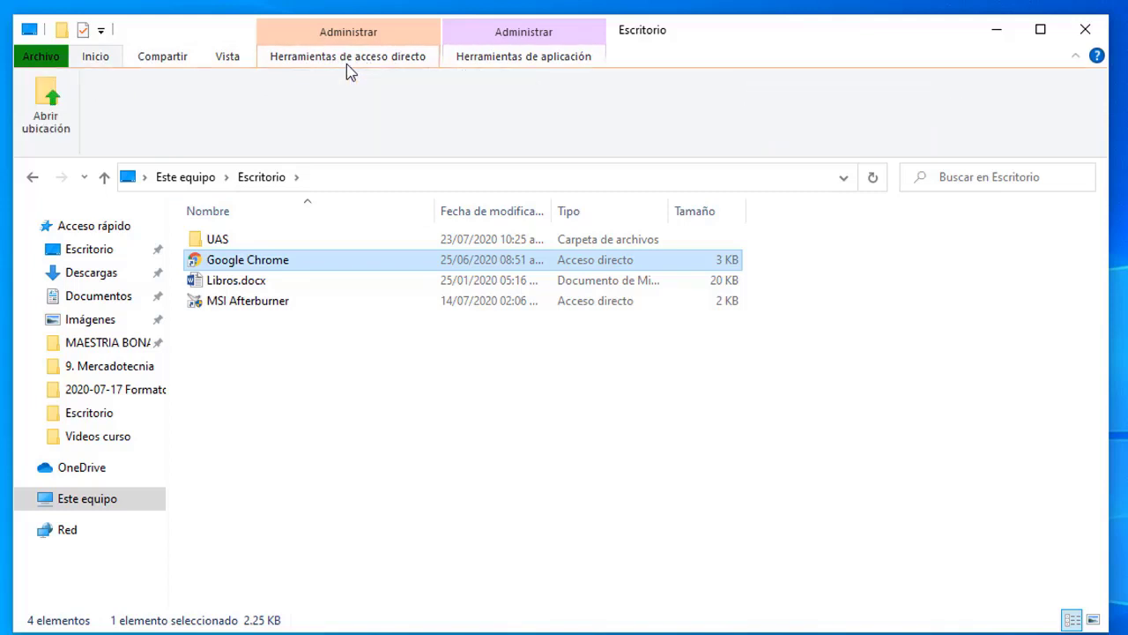
{"action": "left_click", "coordinate": [485, 63]}
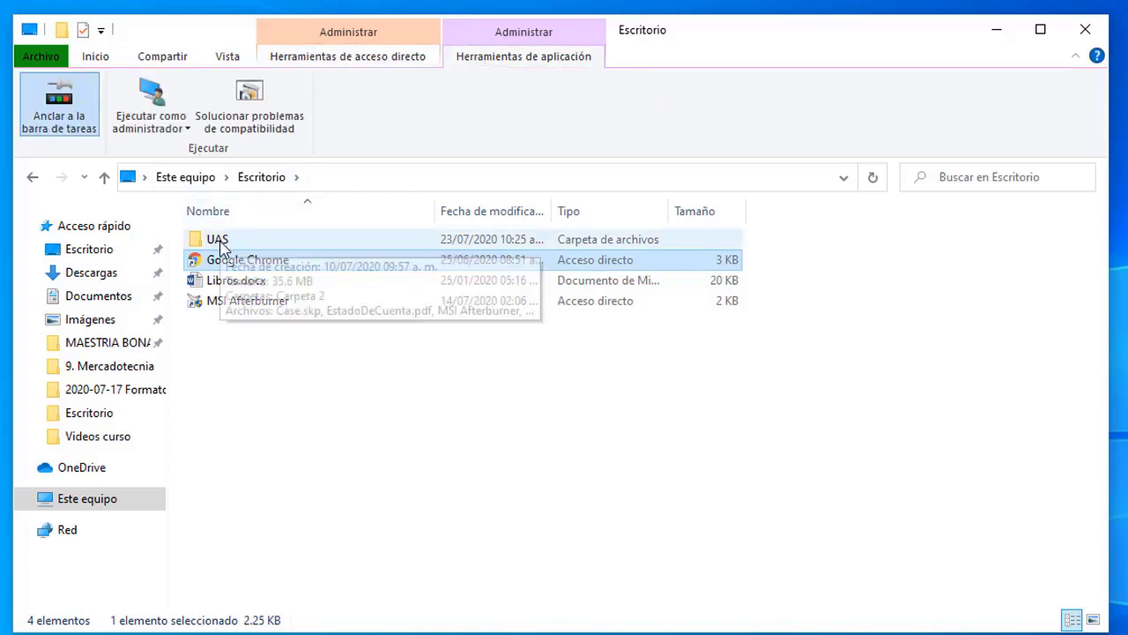
Step: Examine the image tools offered for plano boda.jpg in the UAS folder and return to Escritorio
{"action": "double_click", "coordinate": [220, 243]}
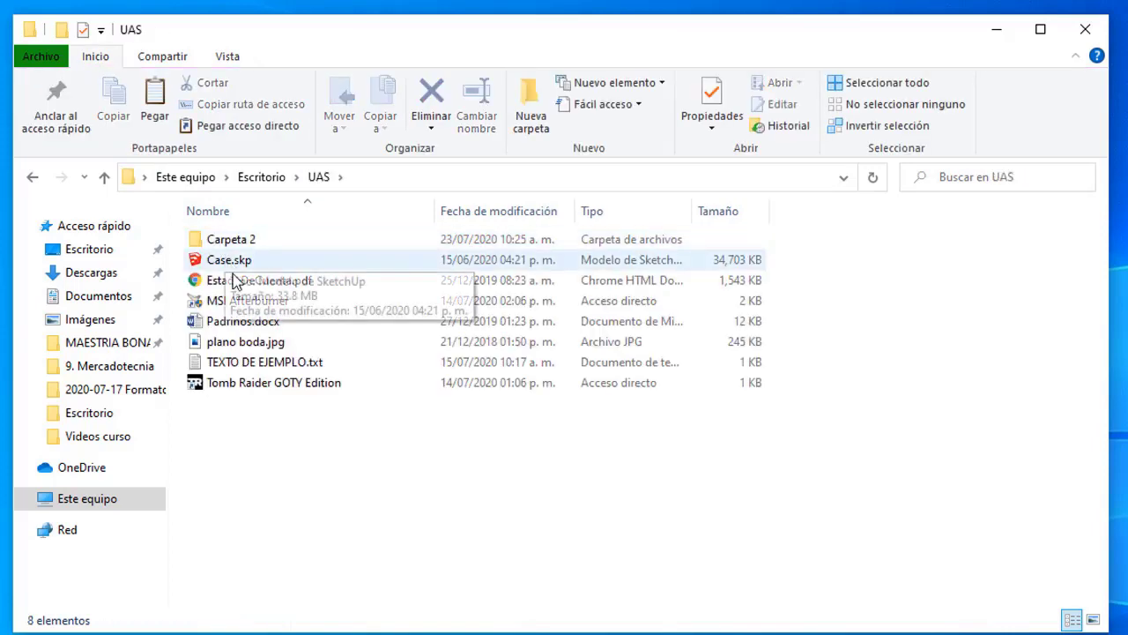
{"action": "left_click", "coordinate": [245, 344]}
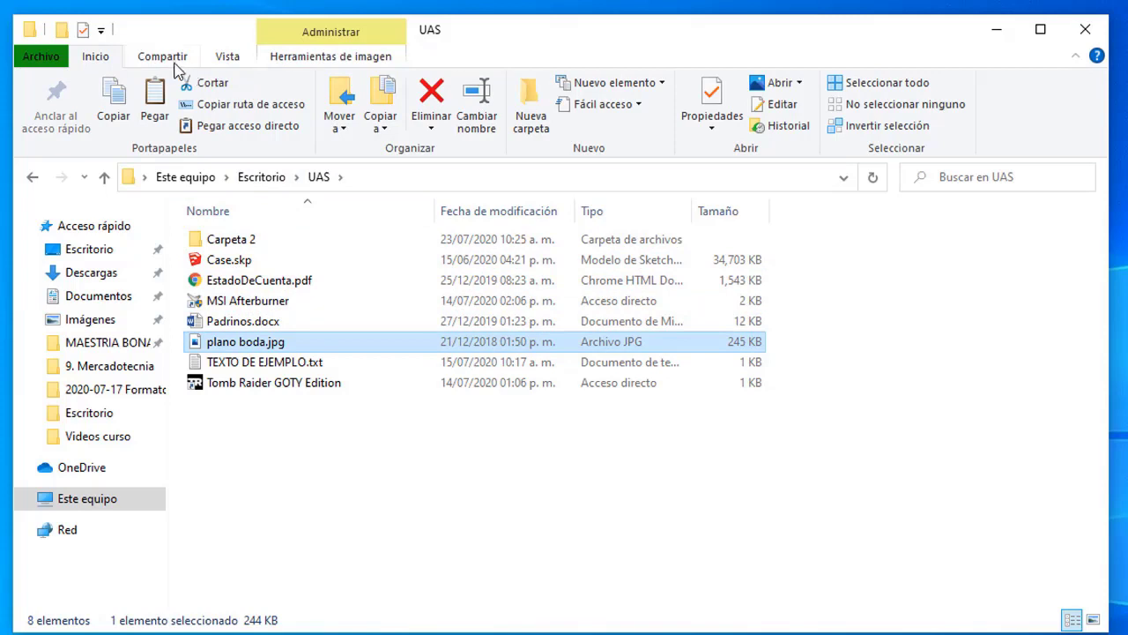
{"action": "left_click", "coordinate": [331, 58]}
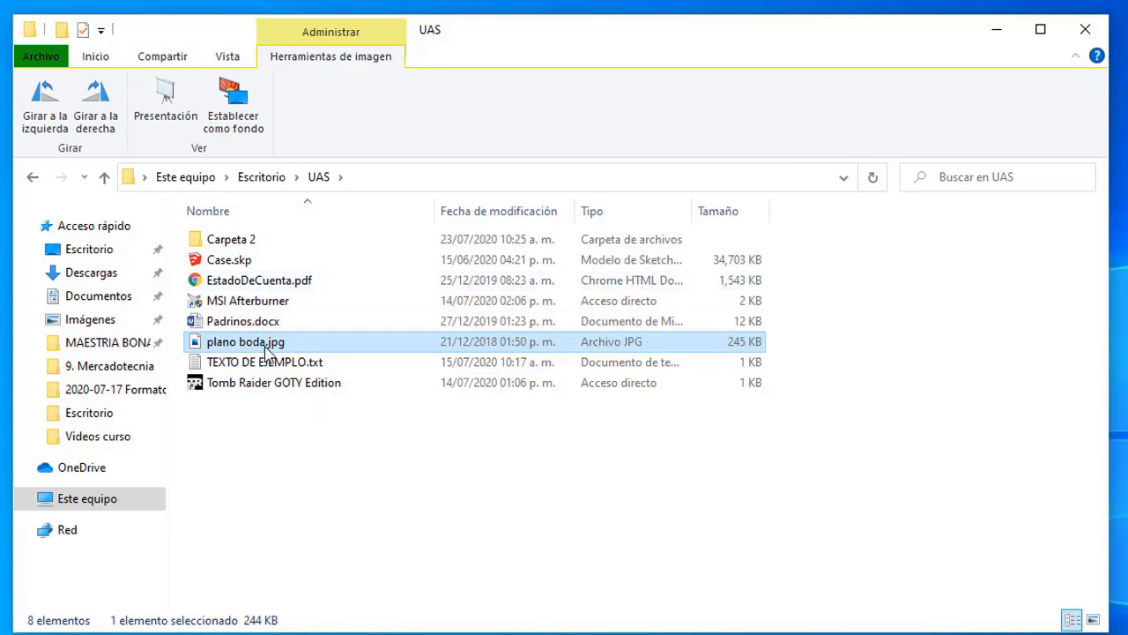
{"action": "mouse_move", "coordinate": [267, 350]}
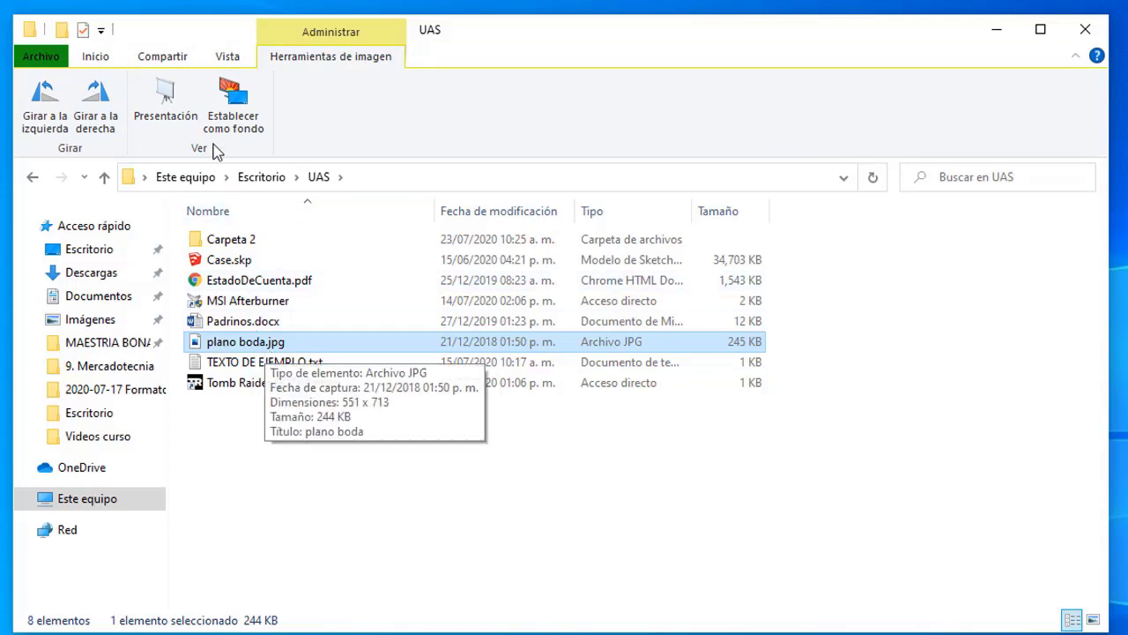
{"action": "left_click", "coordinate": [102, 62]}
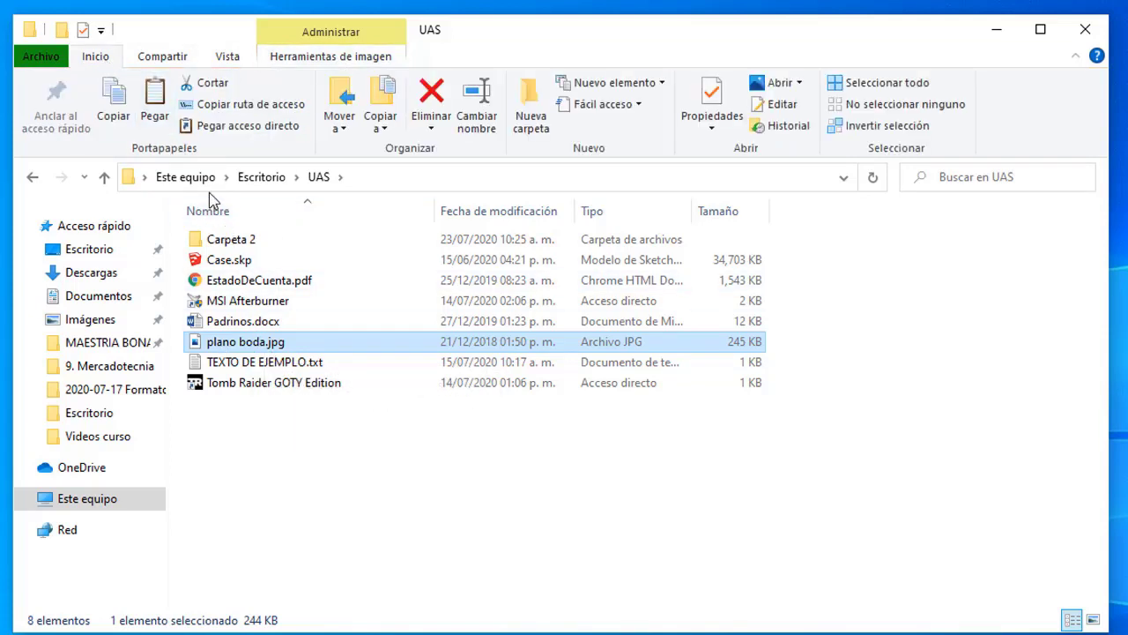
{"action": "left_click", "coordinate": [234, 244]}
{"action": "left_click", "coordinate": [36, 177]}
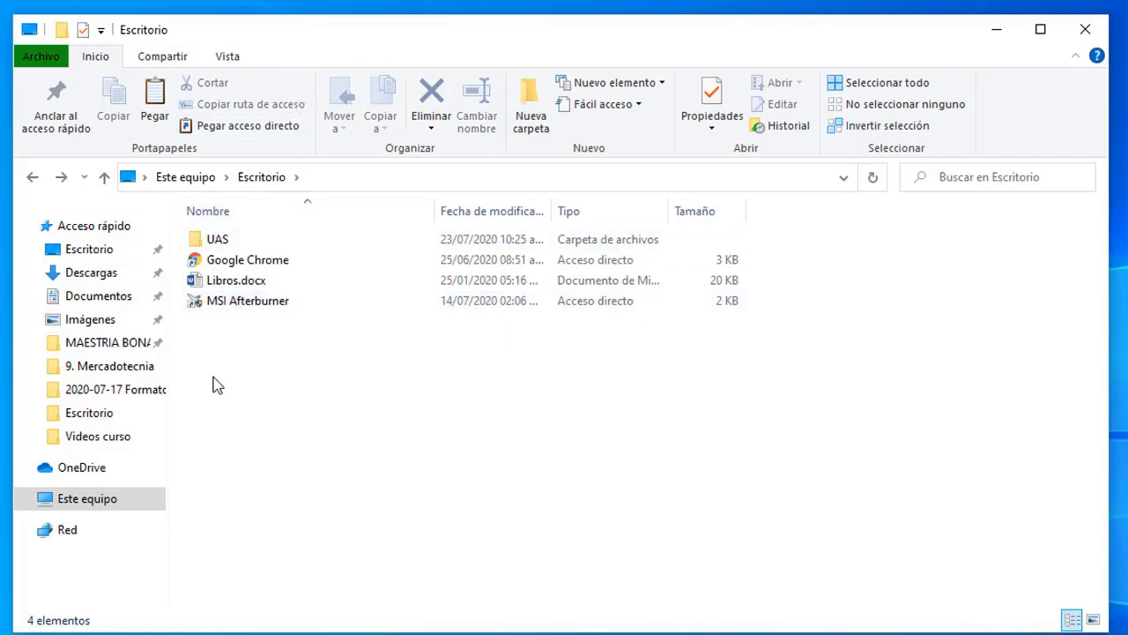
Step: Examine the PC and Vista commands offered for Este equipo and go back to Escritorio
{"action": "left_click", "coordinate": [81, 505]}
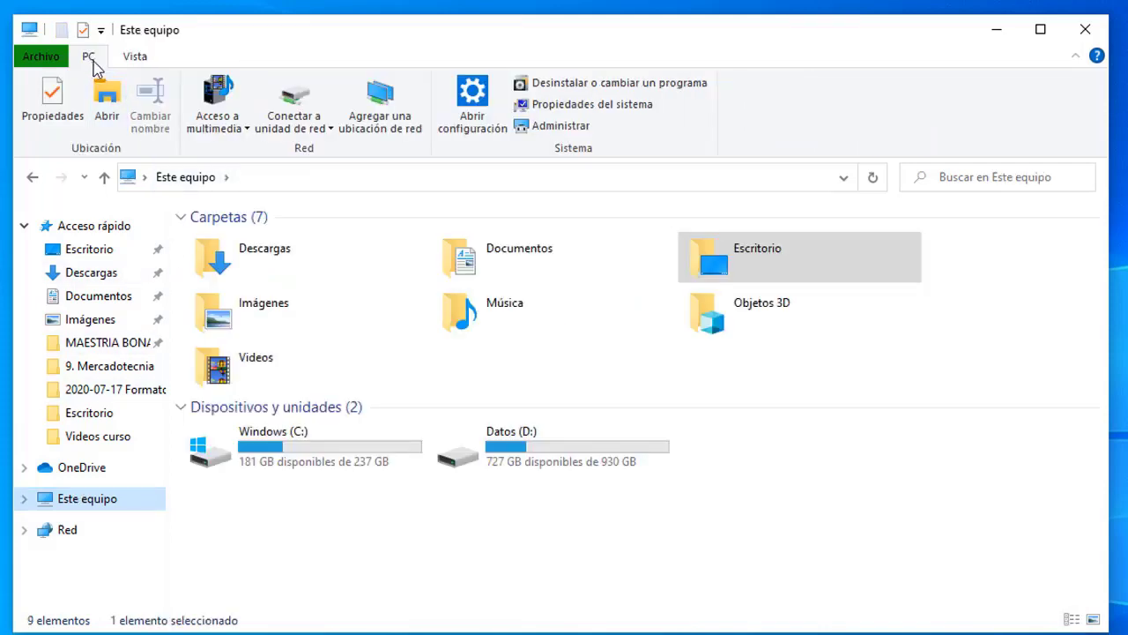
{"action": "left_click", "coordinate": [135, 57]}
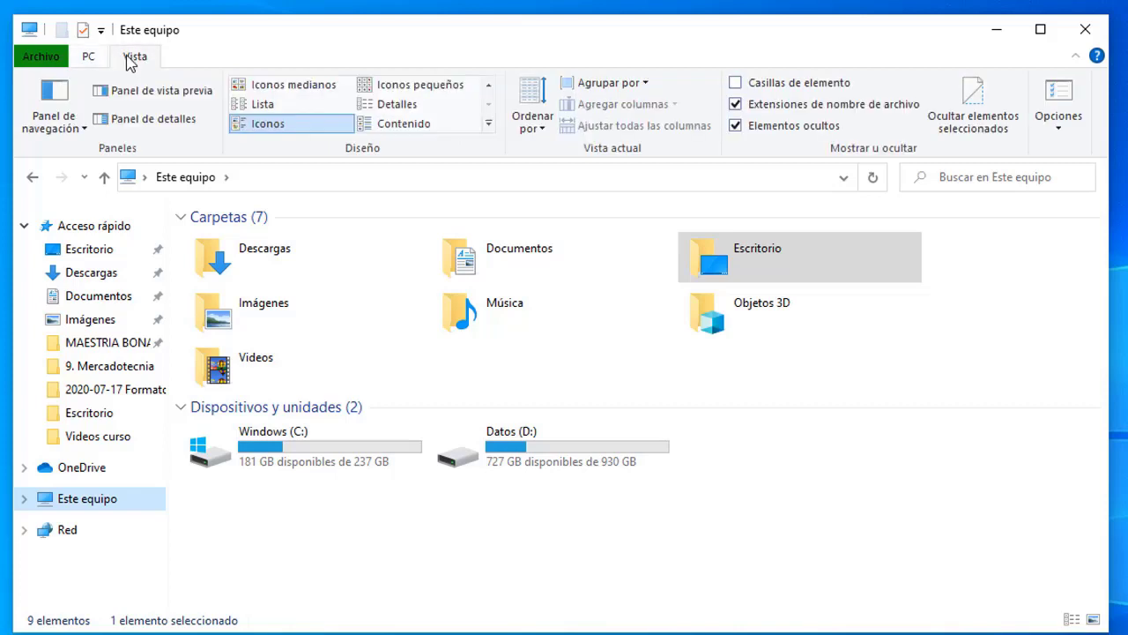
{"action": "left_click", "coordinate": [89, 56]}
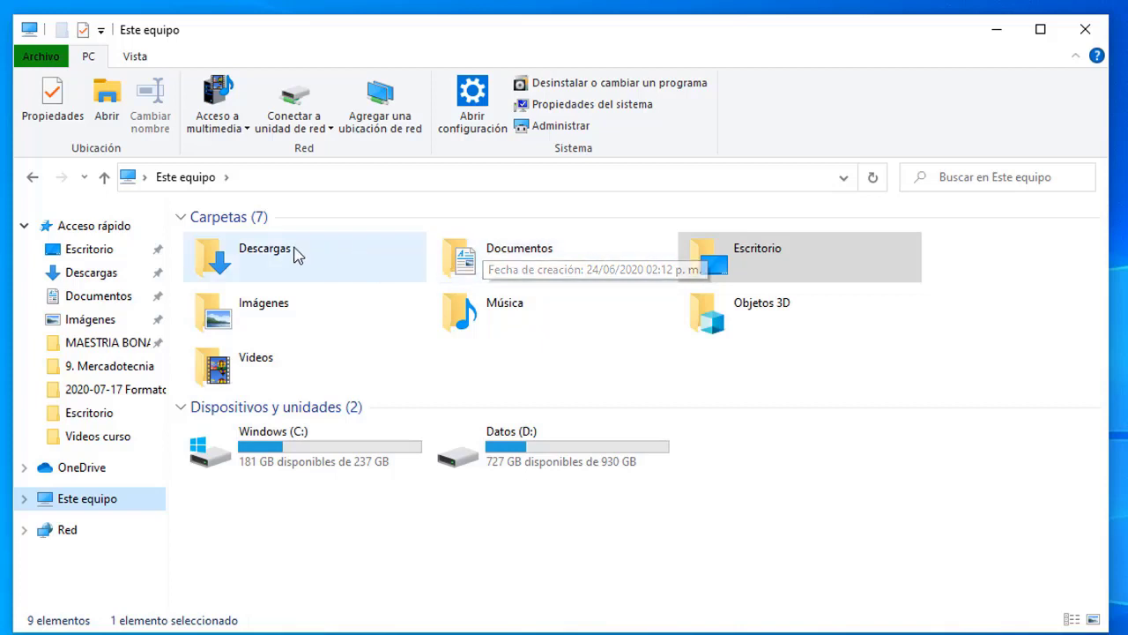
{"action": "left_click", "coordinate": [30, 178]}
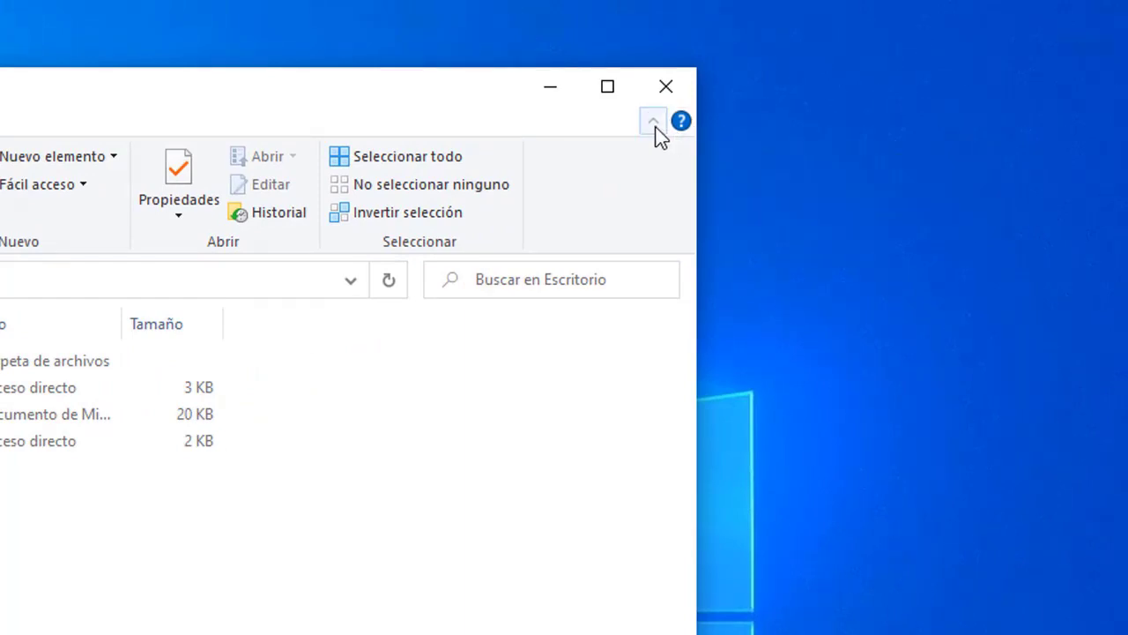
Step: Minimize the ribbon, show its Inicio, Compartir and Vista commands temporarily, and expand it permanently again
{"action": "left_click", "coordinate": [654, 124]}
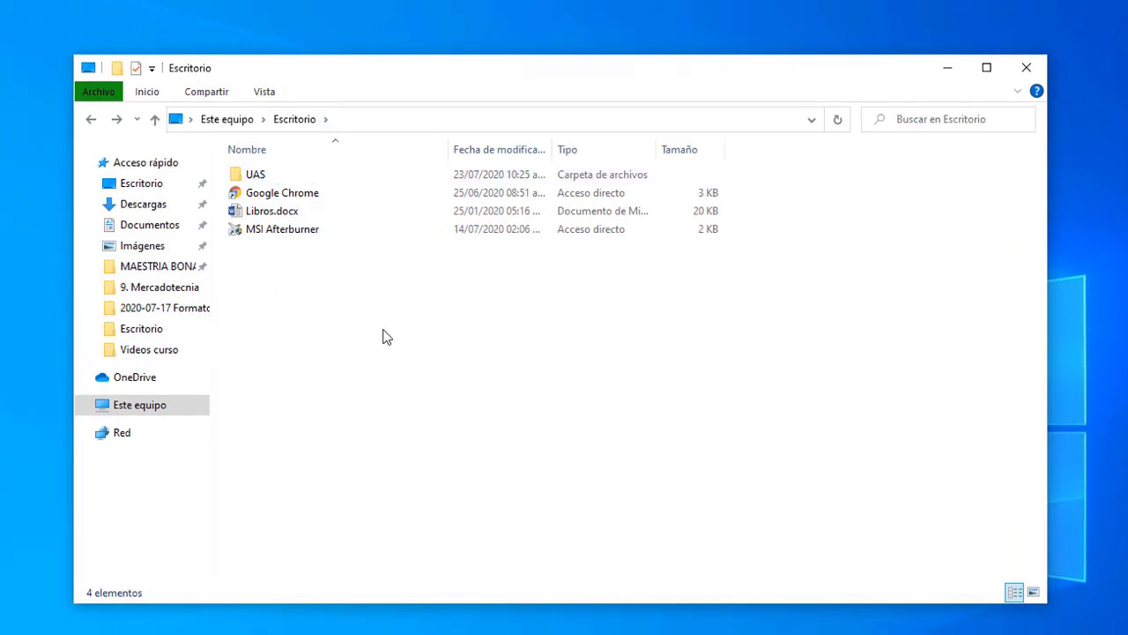
{"action": "left_click", "coordinate": [148, 93]}
{"action": "left_click", "coordinate": [217, 94]}
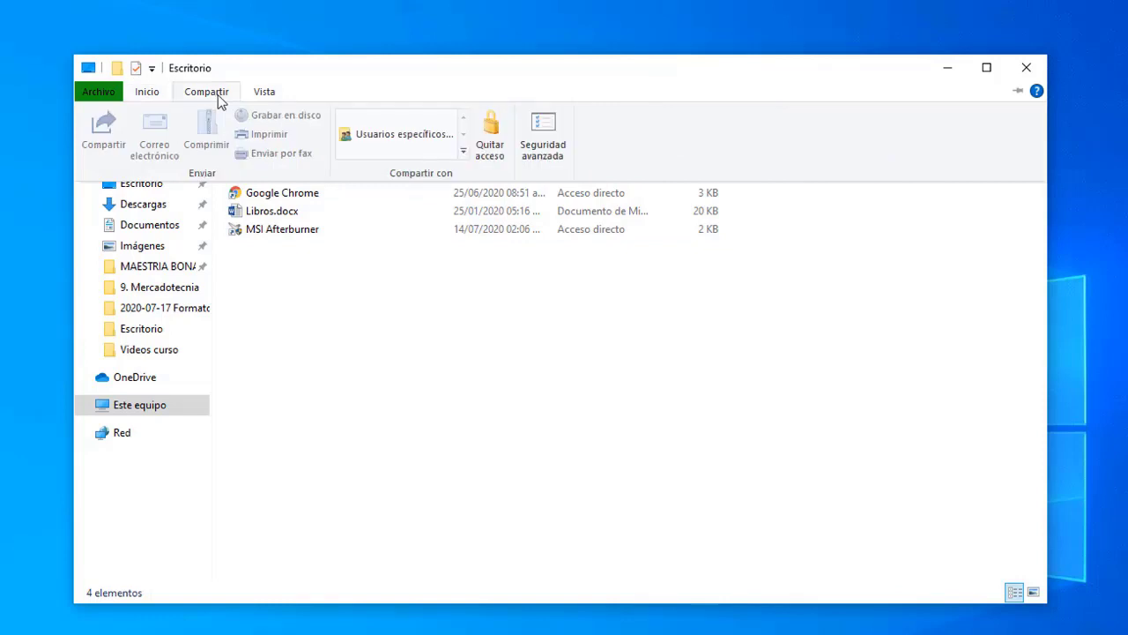
{"action": "left_click", "coordinate": [265, 94]}
{"action": "left_click", "coordinate": [150, 99]}
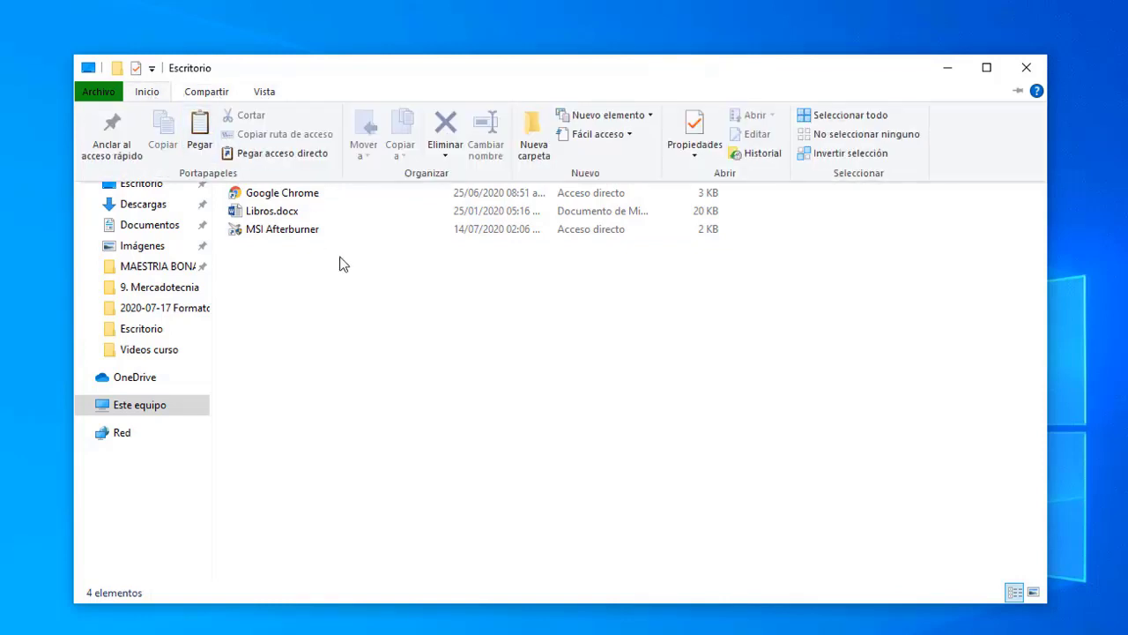
{"action": "left_click", "coordinate": [445, 385]}
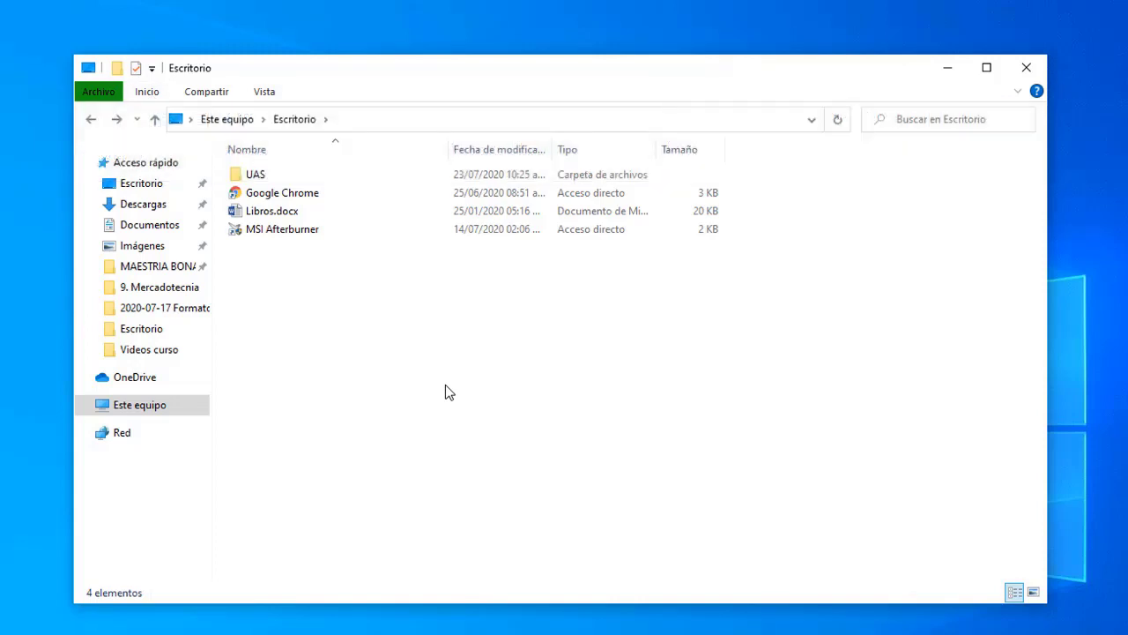
{"action": "left_click", "coordinate": [1018, 92]}
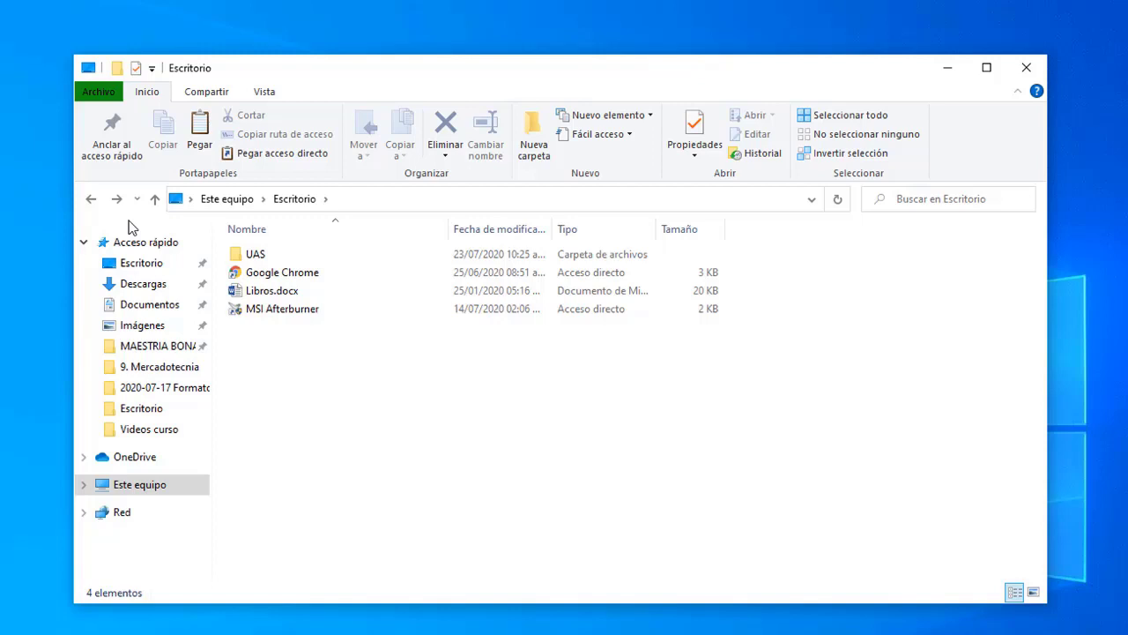
Step: Open Carpeta 2 inside the UAS folder, go back to UAS and forward to Carpeta 2 again
{"action": "double_click", "coordinate": [255, 254]}
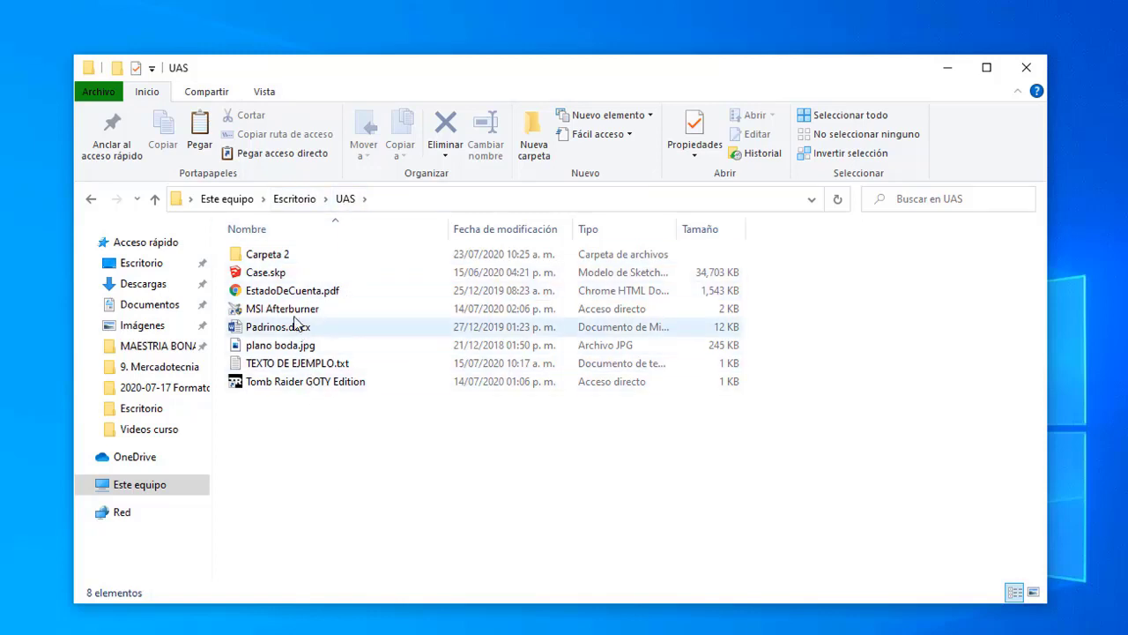
{"action": "double_click", "coordinate": [280, 256]}
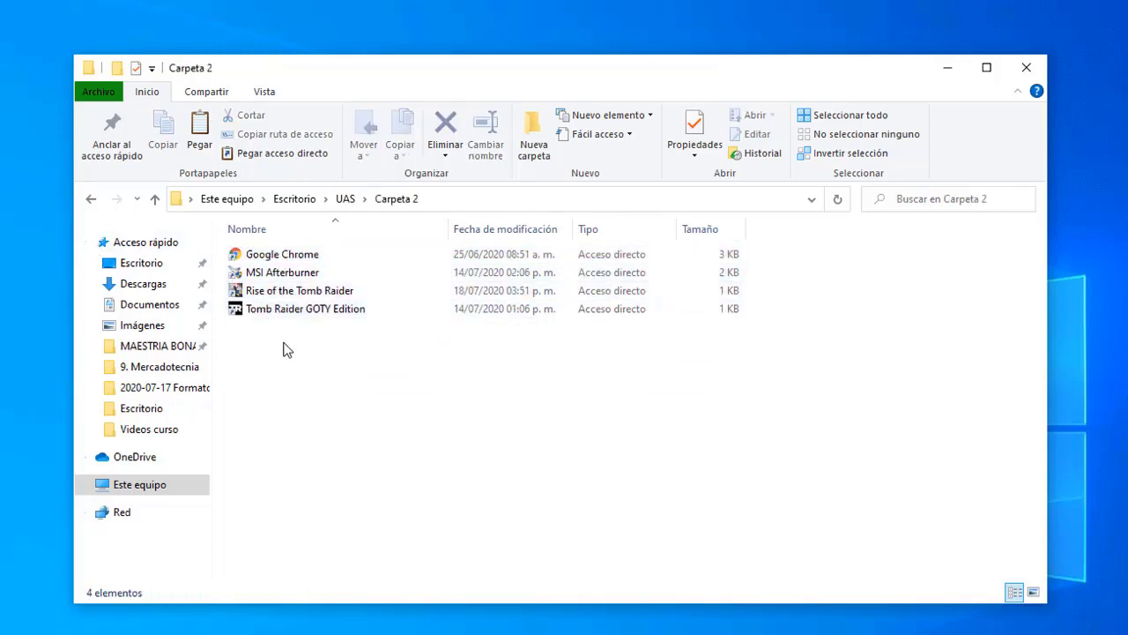
{"action": "left_click", "coordinate": [91, 201]}
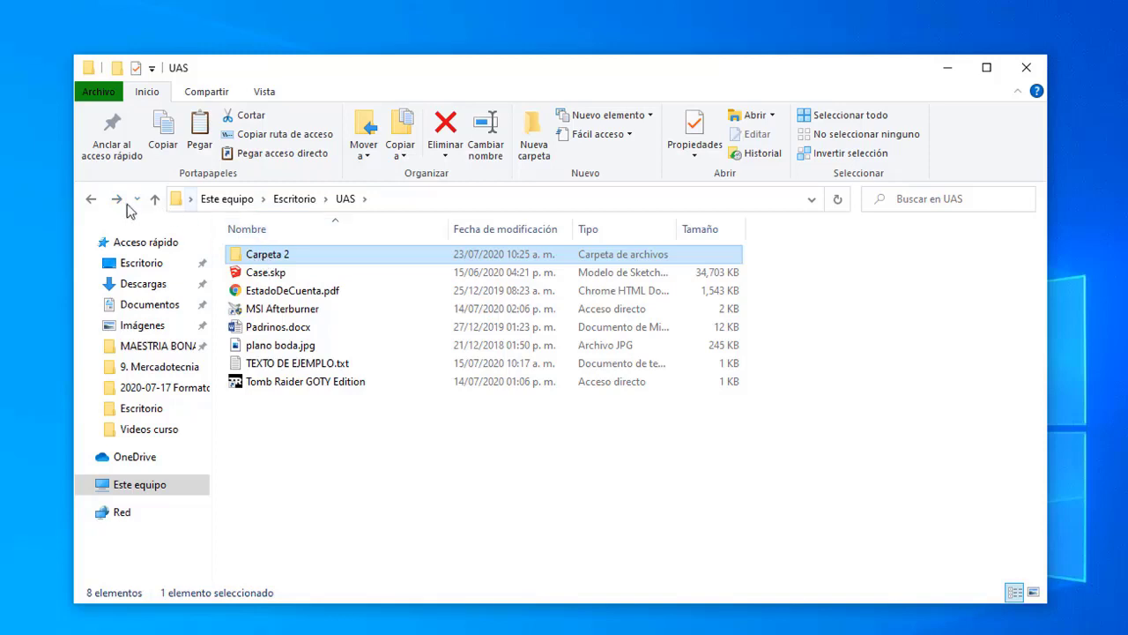
{"action": "left_click", "coordinate": [117, 201]}
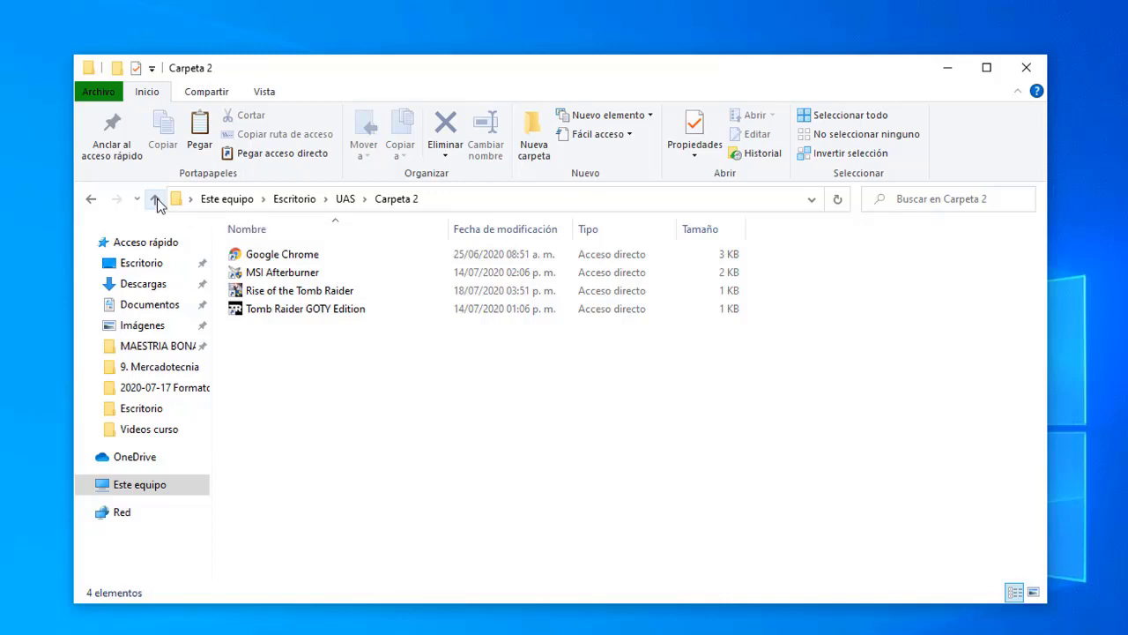
Step: Go up one level from Carpeta 2 to its parent folder UAS and open Carpeta 2 again
{"action": "left_click", "coordinate": [157, 203]}
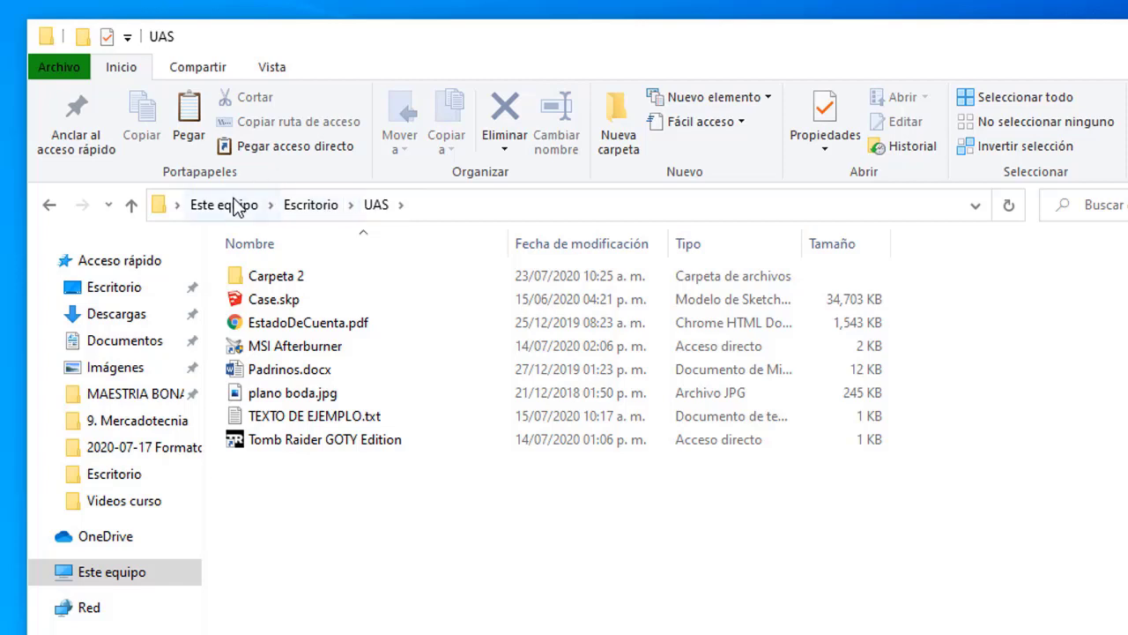
{"action": "double_click", "coordinate": [316, 284]}
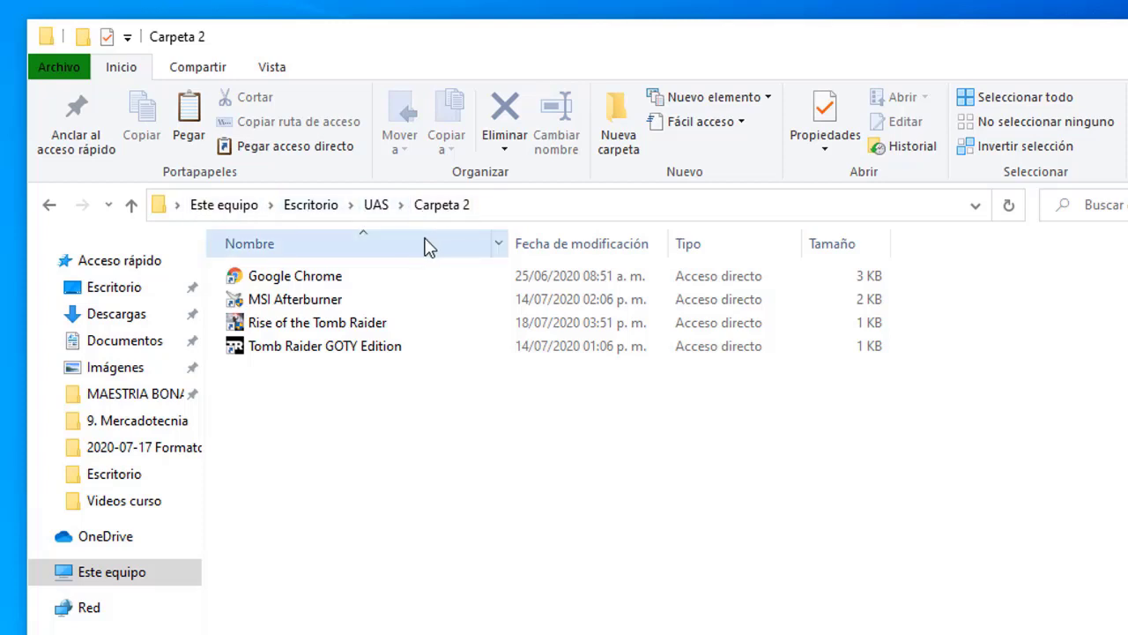
Step: Jump from Carpeta 2 straight to Escritorio through the address path, reopen the UAS folder and select Carpeta 2
{"action": "left_click", "coordinate": [310, 205]}
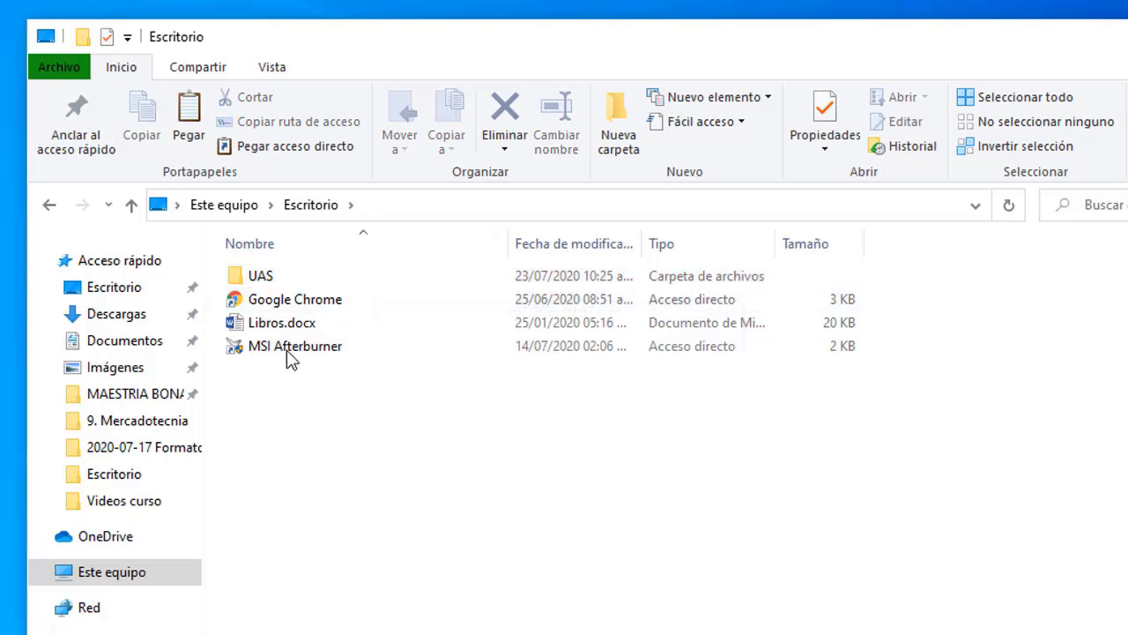
{"action": "double_click", "coordinate": [302, 281]}
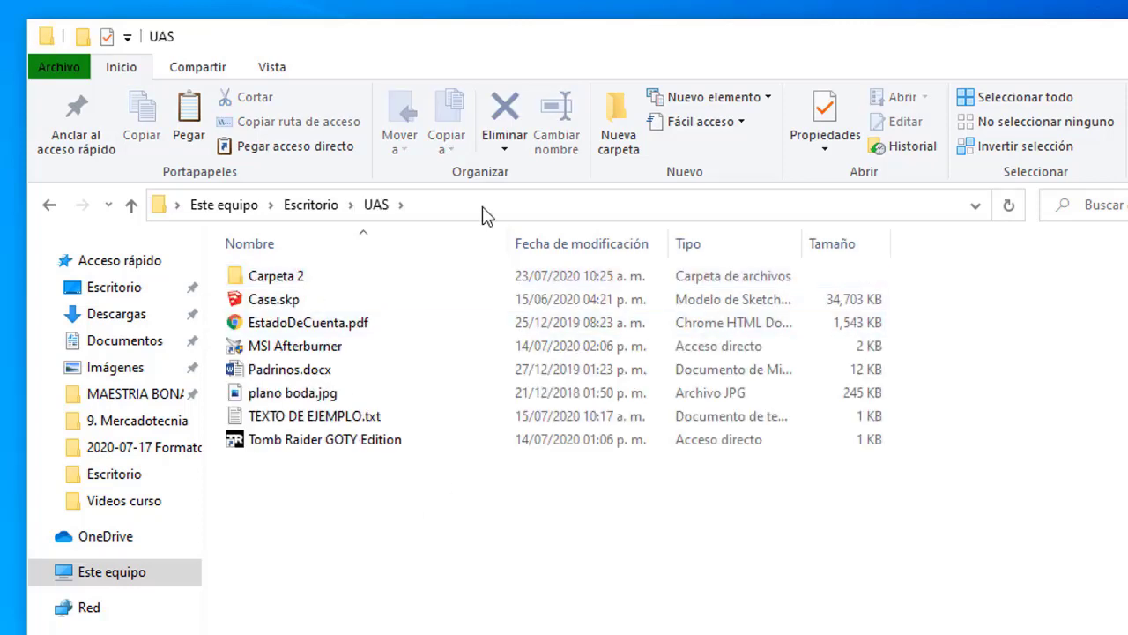
{"action": "left_click", "coordinate": [320, 284]}
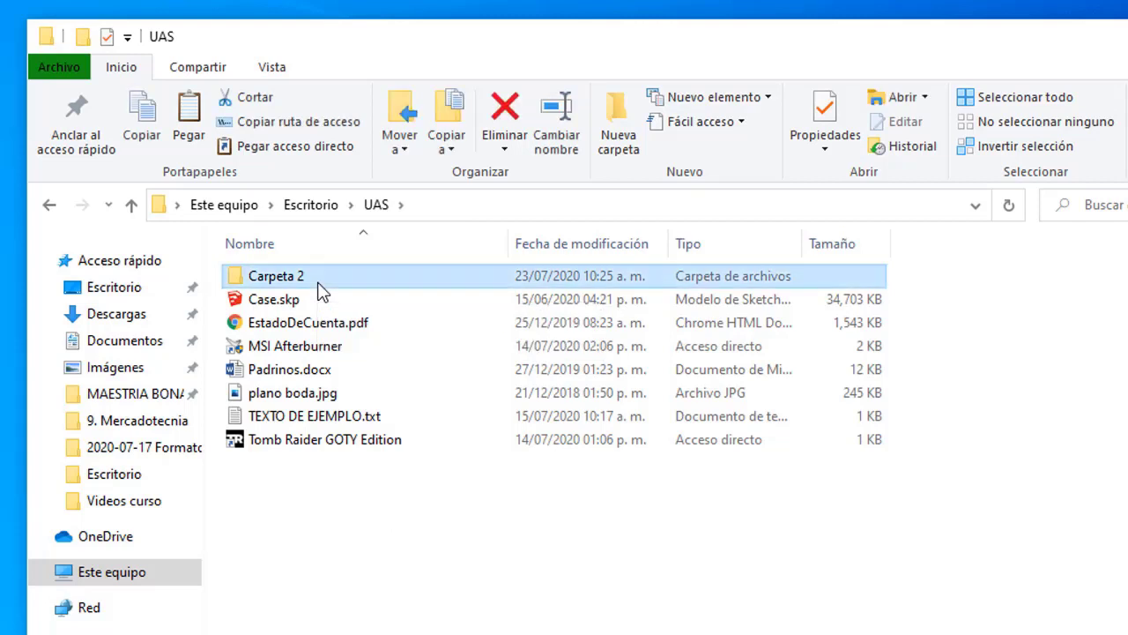
Step: Show the address as an editable path, extend it to D:\Escritorio\UAS\ and open the suggested D:\Escritorio\UAS\Carpeta 2
{"action": "left_click", "coordinate": [465, 208]}
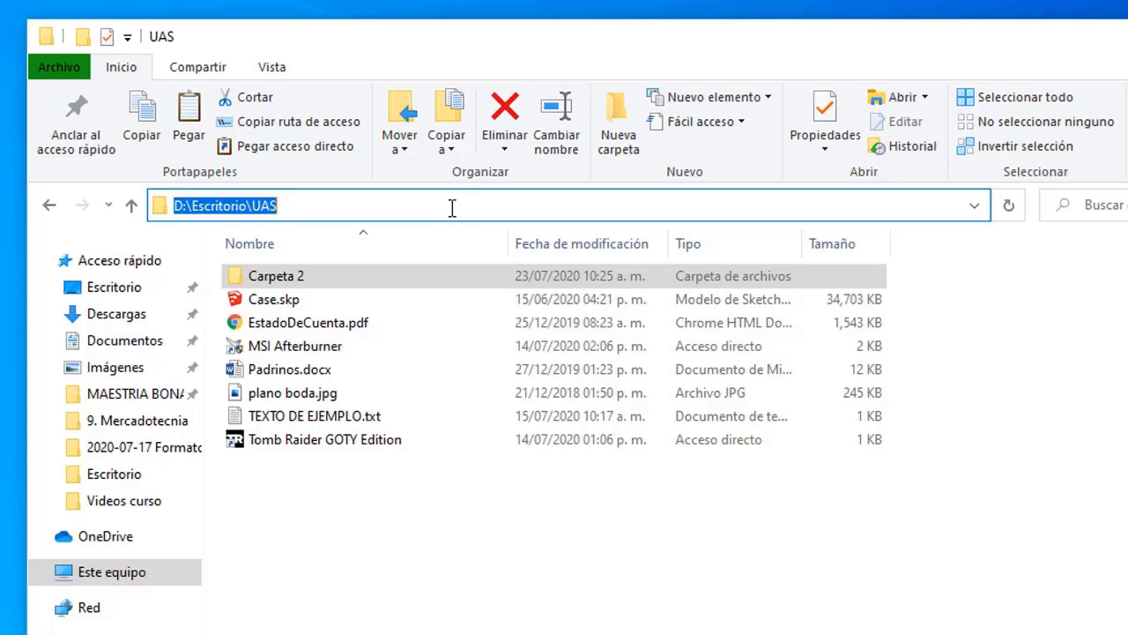
{"action": "left_click", "coordinate": [451, 208]}
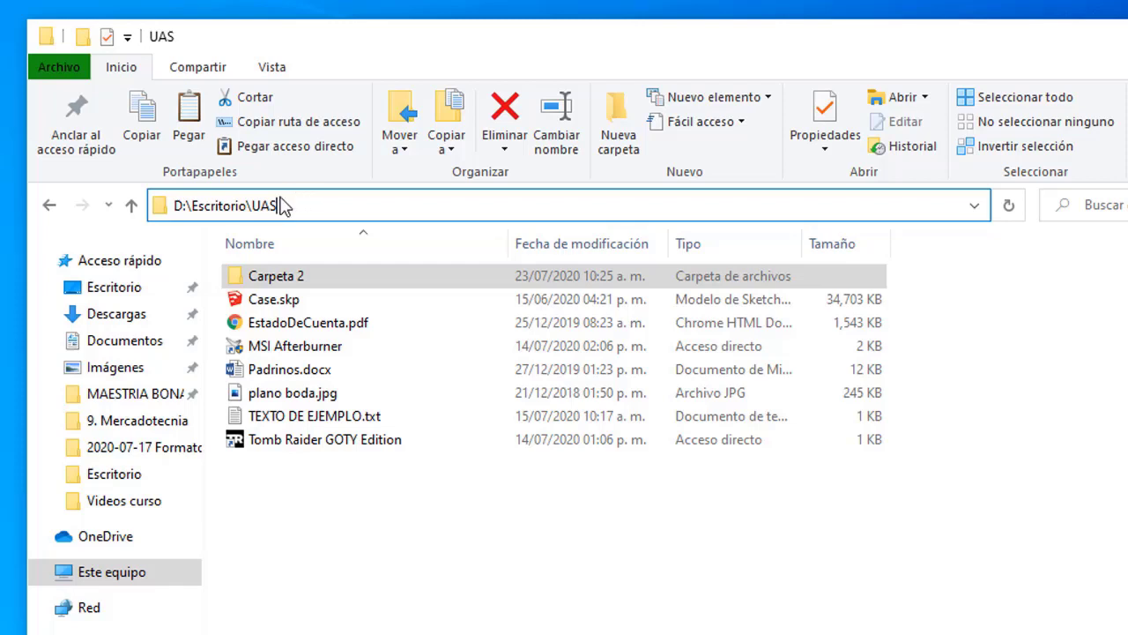
{"action": "key", "text": "Left"}
{"action": "key", "text": "Left"}
{"action": "key", "text": "Left"}
{"action": "key", "text": "shift+Left"}
{"action": "left_click", "coordinate": [307, 208]}
{"action": "key", "text": "ctrl+alt+apostrophe"}
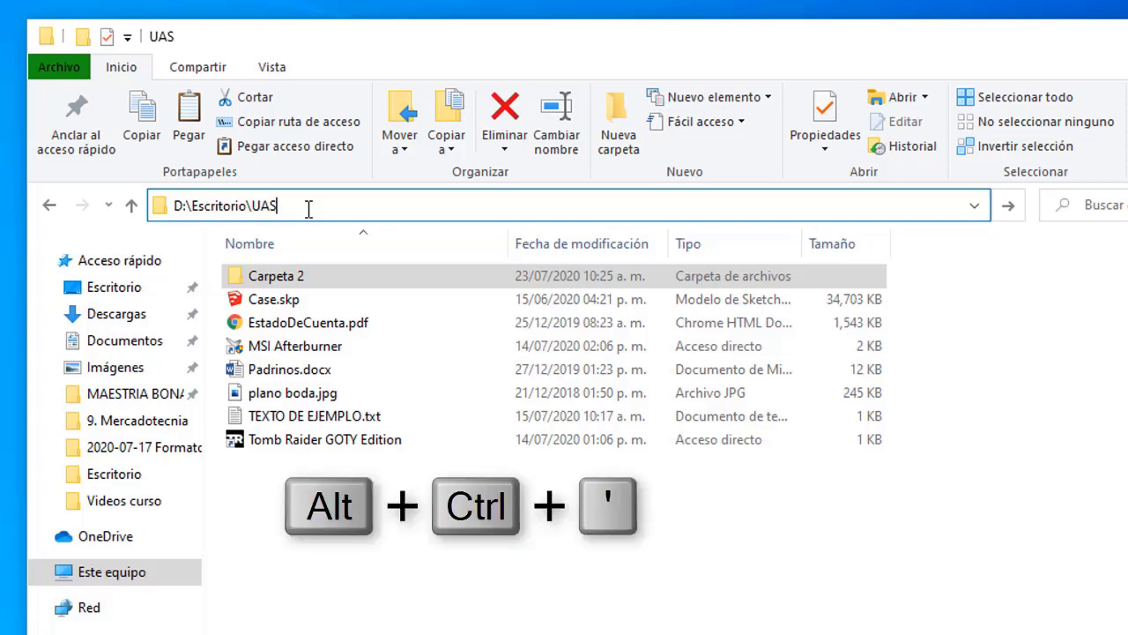
{"action": "type", "text": "\\"}
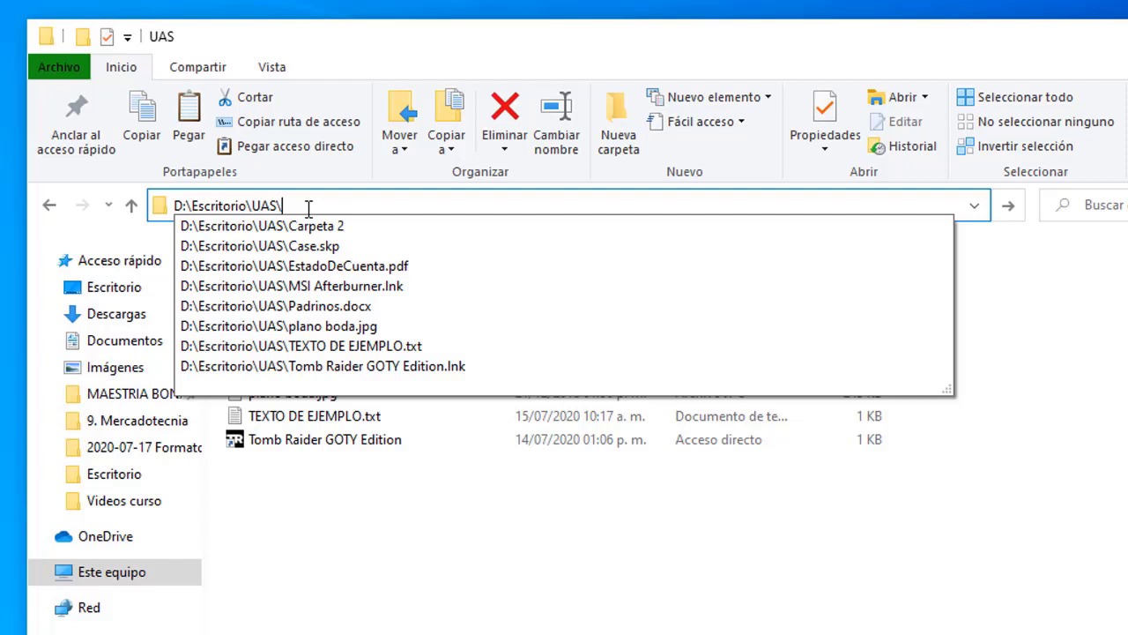
{"action": "left_click", "coordinate": [353, 231]}
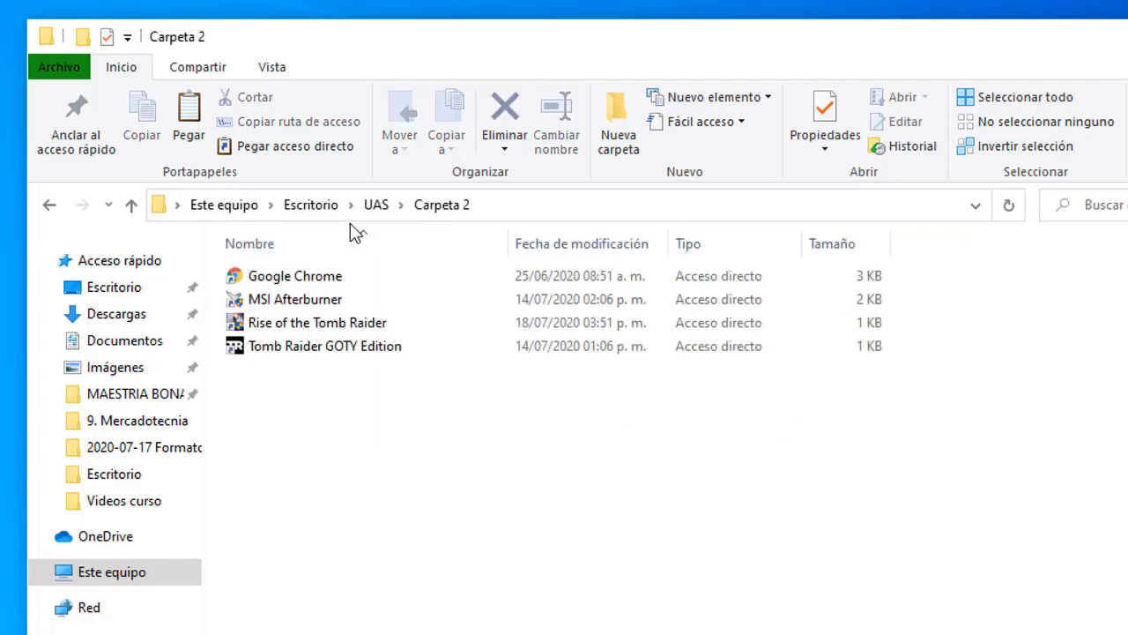